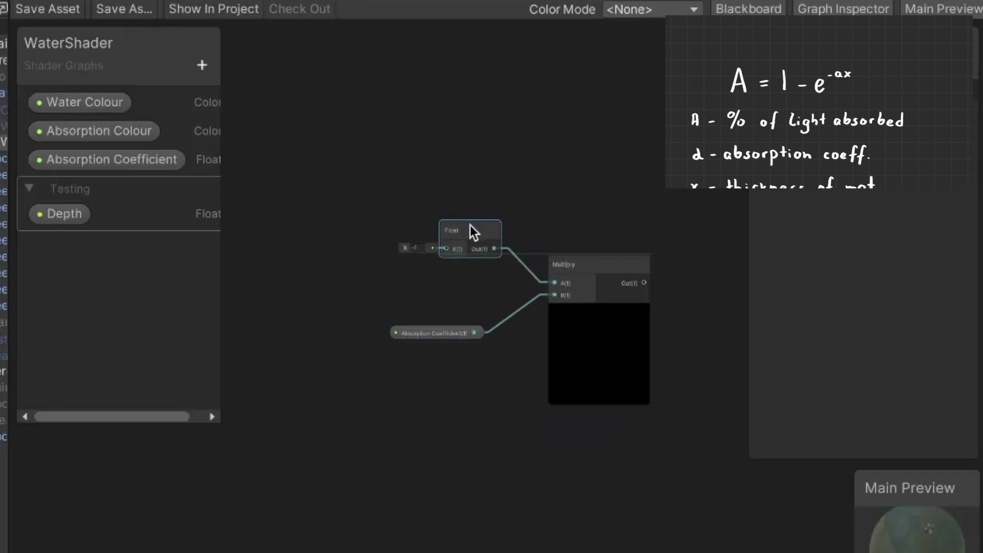
# - Feed the existing Multiply output into a new Multiply node, use the Depth property as its B input, and arrange the nodes
pyautogui.moveTo(563, 263); pyautogui.dragTo(522, 259)
pyautogui.moveTo(605, 280); pyautogui.dragTo(702, 466)
pyautogui.write('mult')
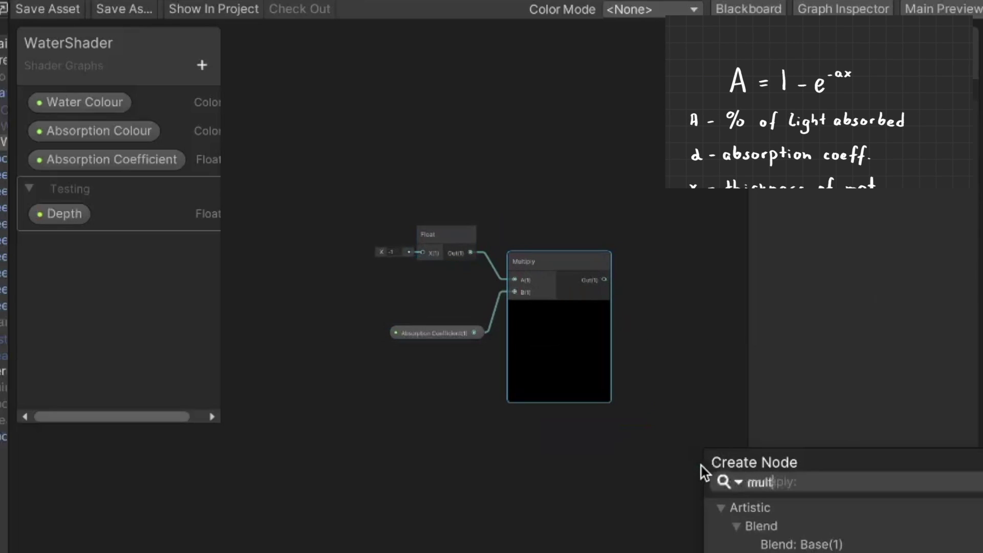
pyautogui.press('Return')
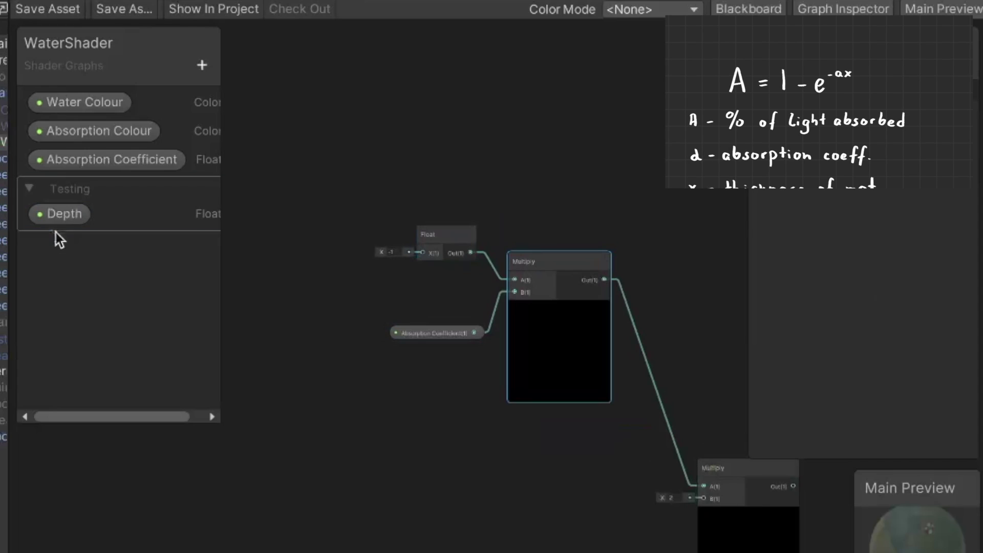
pyautogui.click(48, 218)
pyautogui.moveTo(557, 496); pyautogui.dragTo(699, 404)
pyautogui.moveTo(584, 409); pyautogui.dragTo(571, 392)
pyautogui.moveTo(734, 376); pyautogui.dragTo(692, 291)
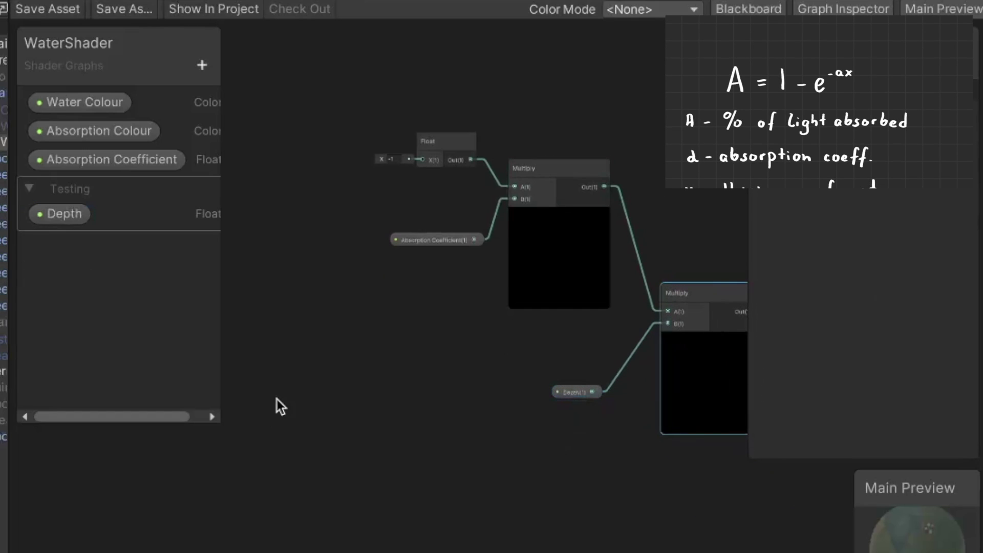
# - Create an Exponential node and connect the output of the Depth Multiply node to its input
pyautogui.scroll(-2, 287, 402)
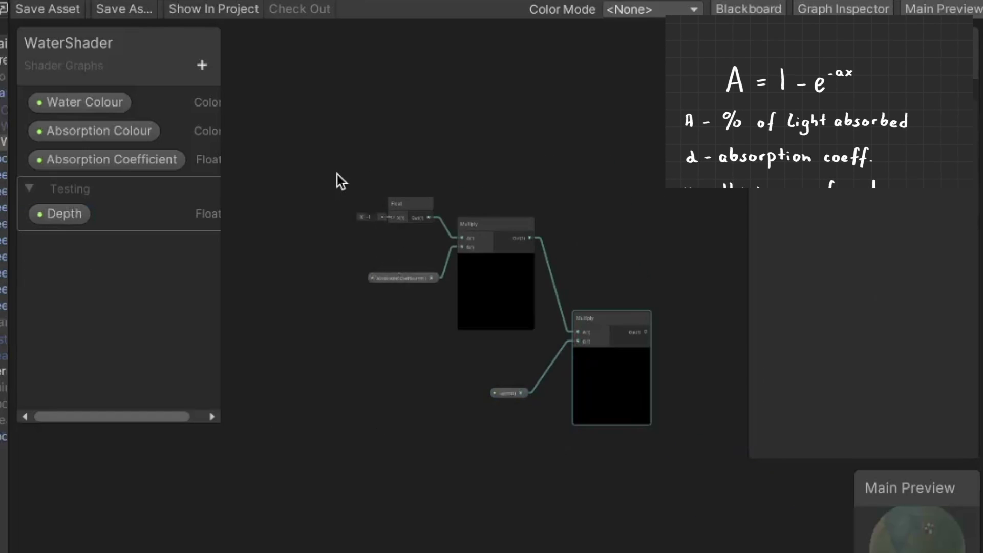
pyautogui.rightClick(413, 415)
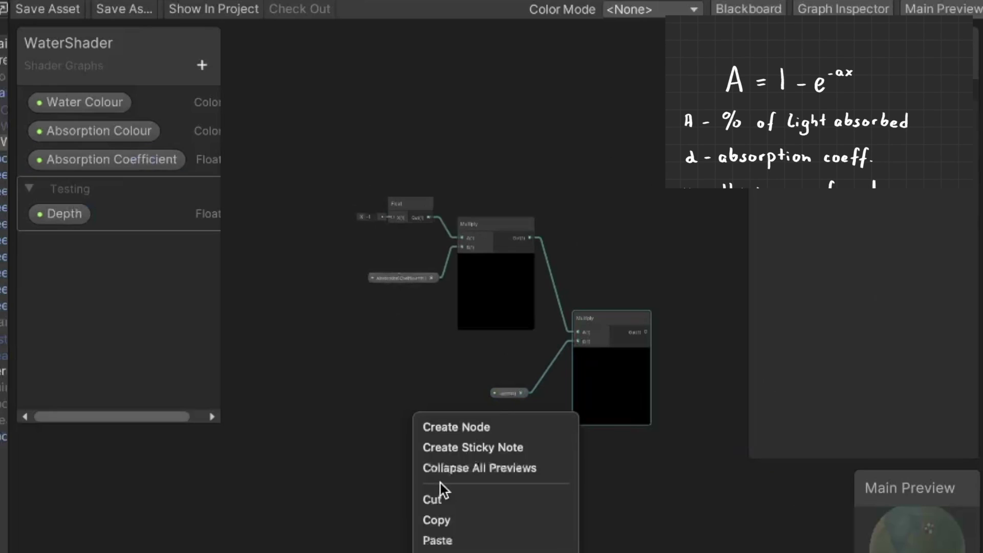
pyautogui.click(468, 426)
pyautogui.write('expo')
pyautogui.press('Return')
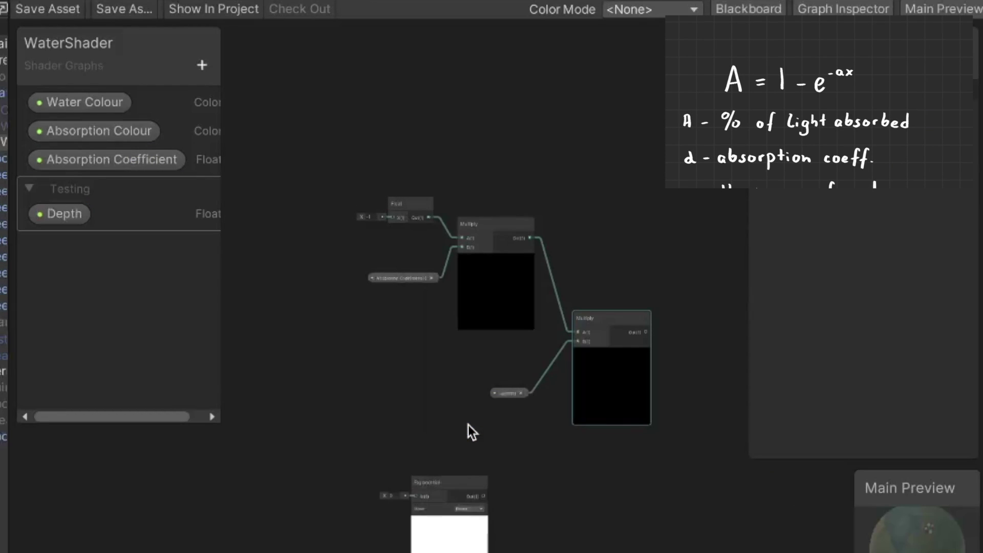
pyautogui.moveTo(470, 492); pyautogui.dragTo(754, 328)
pyautogui.moveTo(649, 327); pyautogui.dragTo(706, 333)
# - Add a Float node with a value of 1 above the Depth Multiply and Exponential nodes
pyautogui.moveTo(662, 415); pyautogui.dragTo(587, 505, button='middle')
pyautogui.rightClick(482, 194)
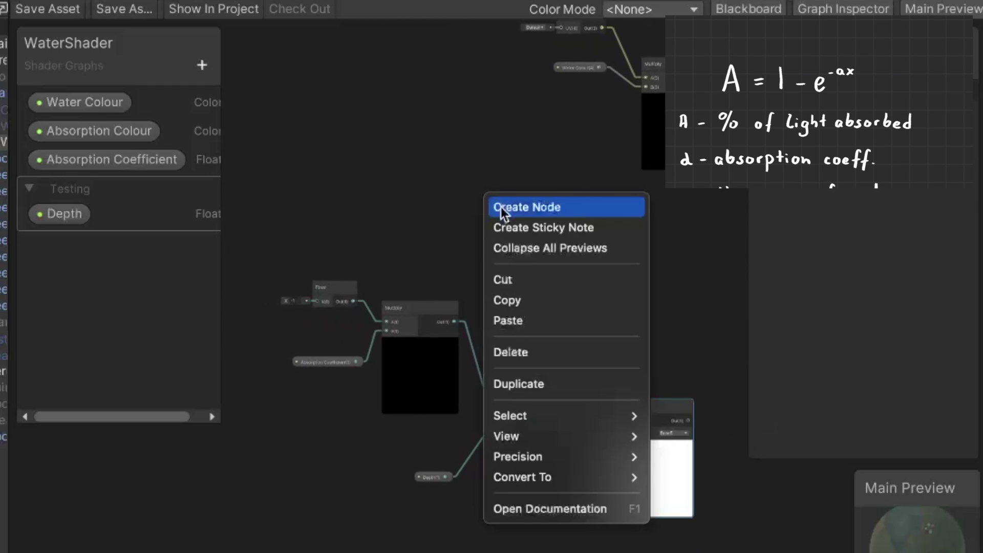
pyautogui.click(501, 207)
pyautogui.write('floa')
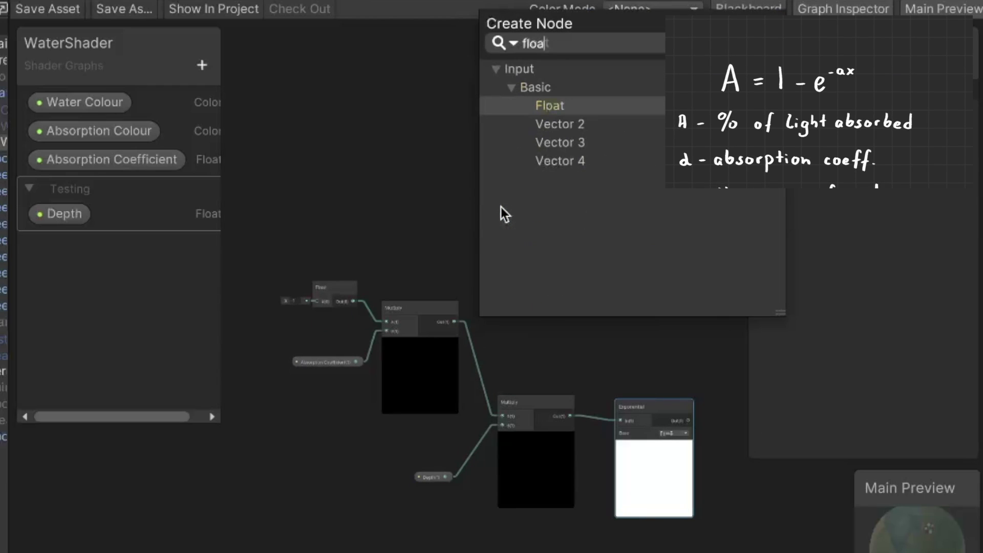
pyautogui.press('Return')
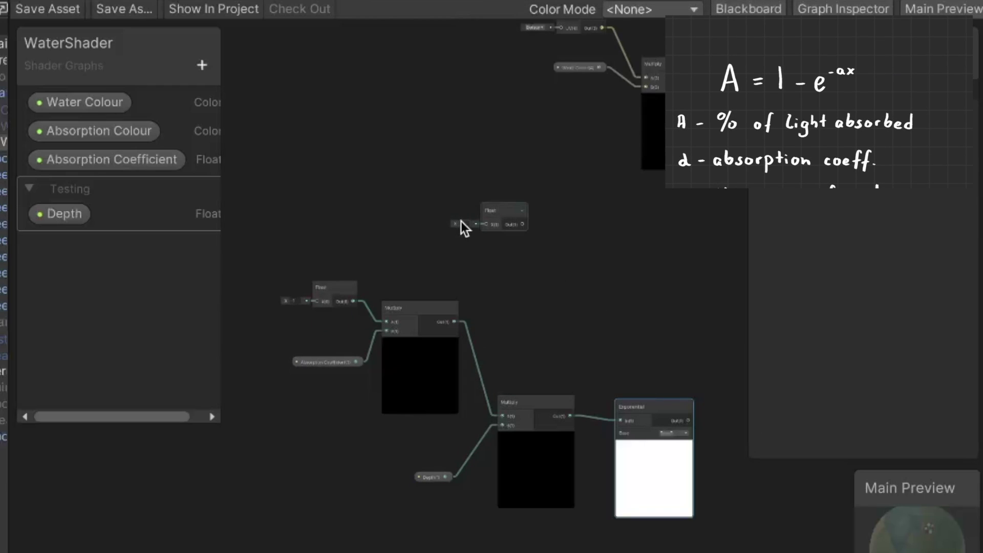
pyautogui.write('1')
pyautogui.moveTo(526, 229); pyautogui.dragTo(616, 271)
# - Create a Subtract node with the Float of 1 as input A and the Exponential output as input B
pyautogui.press('space')
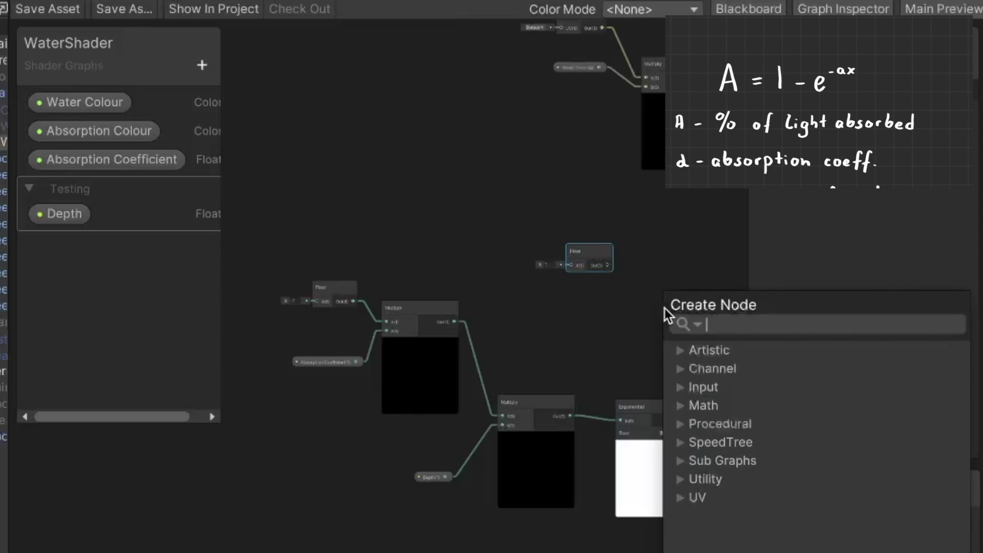
pyautogui.write('sub')
pyautogui.press('Return')
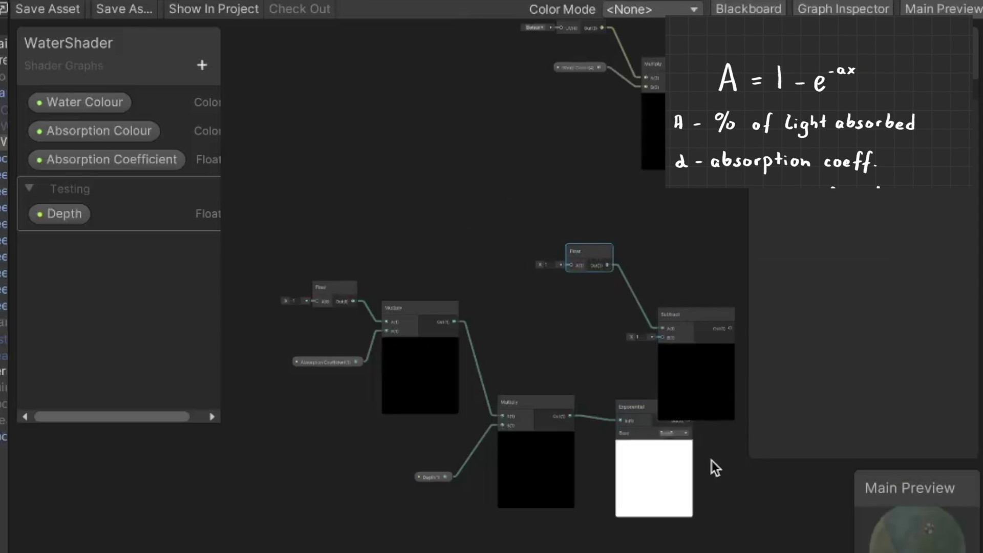
pyautogui.moveTo(623, 412); pyautogui.dragTo(590, 410)
pyautogui.moveTo(655, 424); pyautogui.dragTo(663, 338)
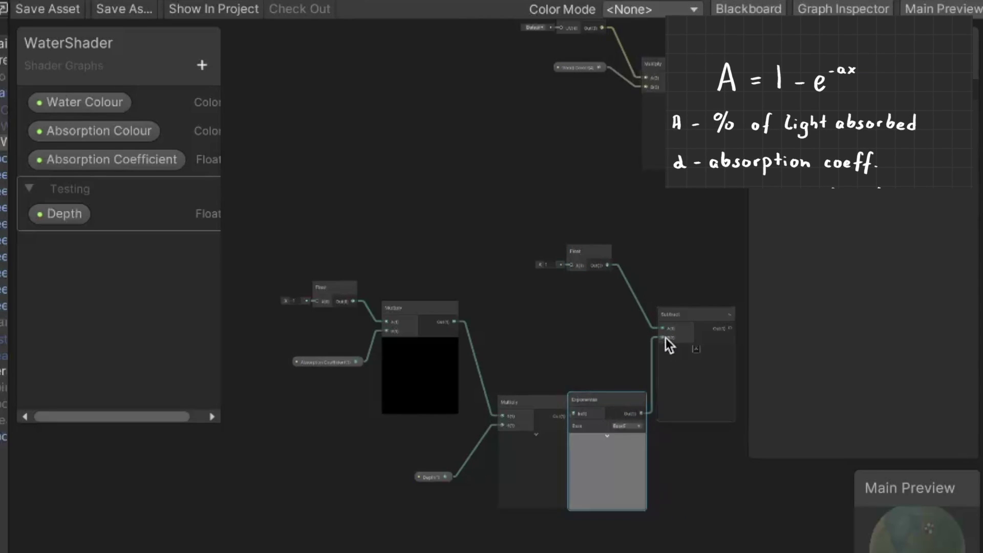
# - Move the -1 Float, Absorption Coefficient, Depth and both Multiply nodes away from the Exponential node to make room
pyautogui.moveTo(297, 244); pyautogui.dragTo(467, 400)
pyautogui.moveTo(552, 508); pyautogui.dragTo(552, 508)
pyautogui.moveTo(530, 400); pyautogui.dragTo(499, 400)
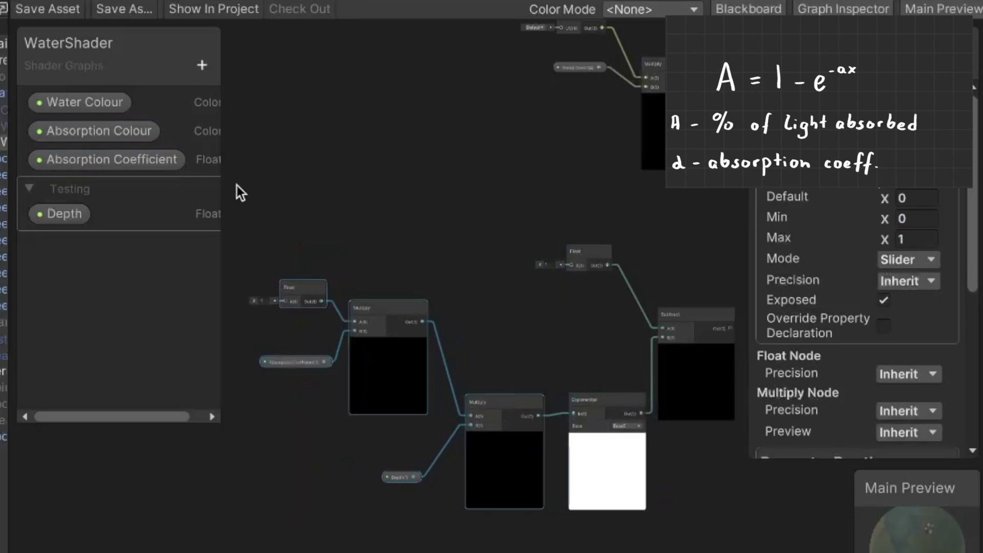
# - Group all nodes of the absorption formula and name the group Absorption
pyautogui.moveTo(240, 189); pyautogui.dragTo(680, 509)
pyautogui.moveTo(724, 547); pyautogui.dragTo(724, 549)
pyautogui.hotkey('ctrl', 'g')
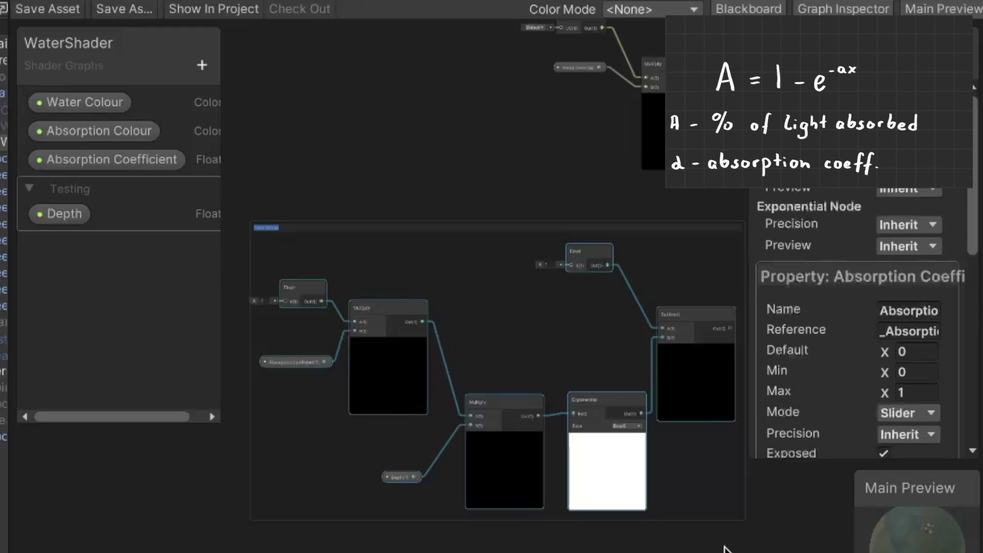
pyautogui.write('Absorption')
pyautogui.press('Return')
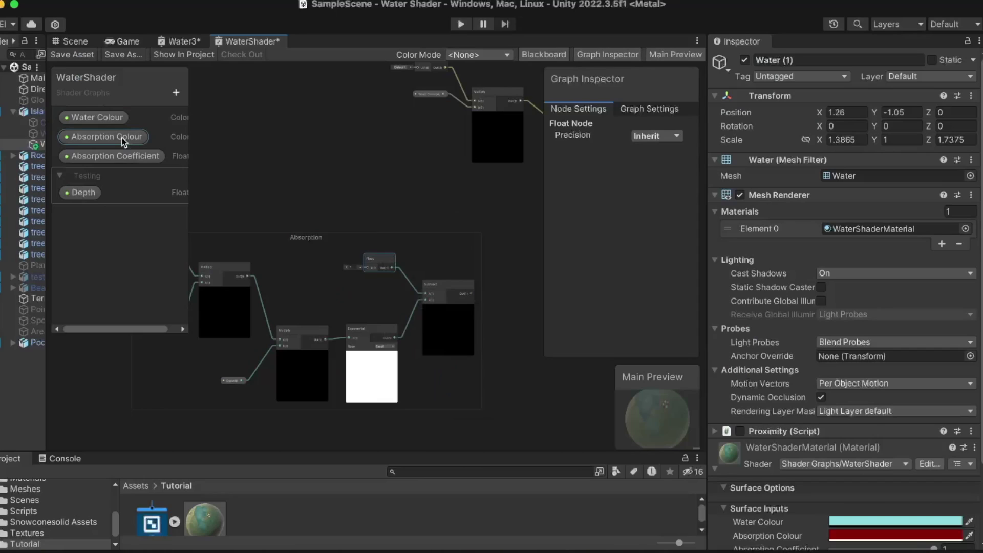
# - Add the Absorption Colour property to the graph and multiply it by the Absorption group's Subtract output in a new Multiply node
pyautogui.moveTo(122, 137); pyautogui.dragTo(226, 167)
pyautogui.moveTo(439, 207); pyautogui.dragTo(452, 208)
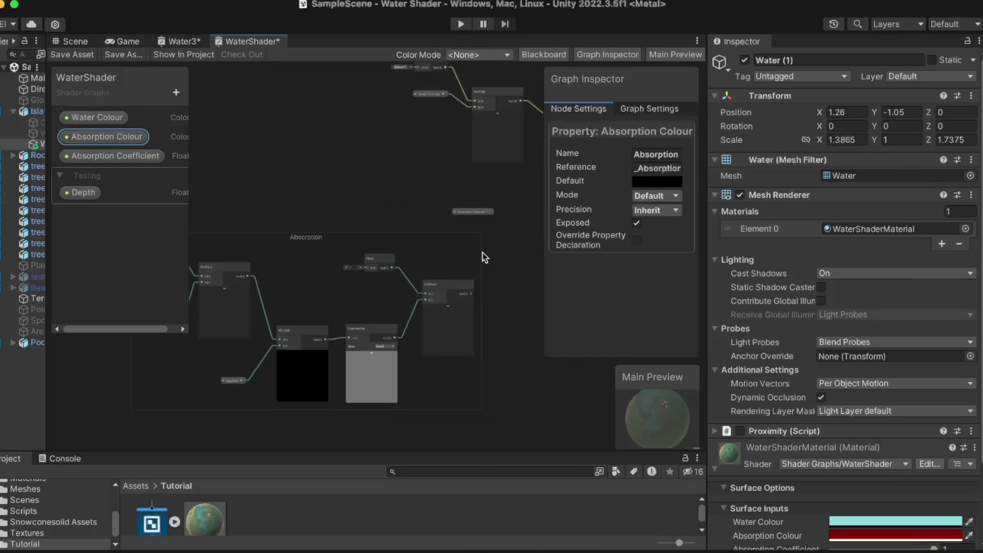
pyautogui.moveTo(492, 278); pyautogui.dragTo(409, 320, button='middle')
pyautogui.click(375, 252)
pyautogui.moveTo(394, 253); pyautogui.dragTo(408, 267)
pyautogui.moveTo(444, 330); pyautogui.dragTo(435, 327)
pyautogui.write('mult')
pyautogui.press('Return')
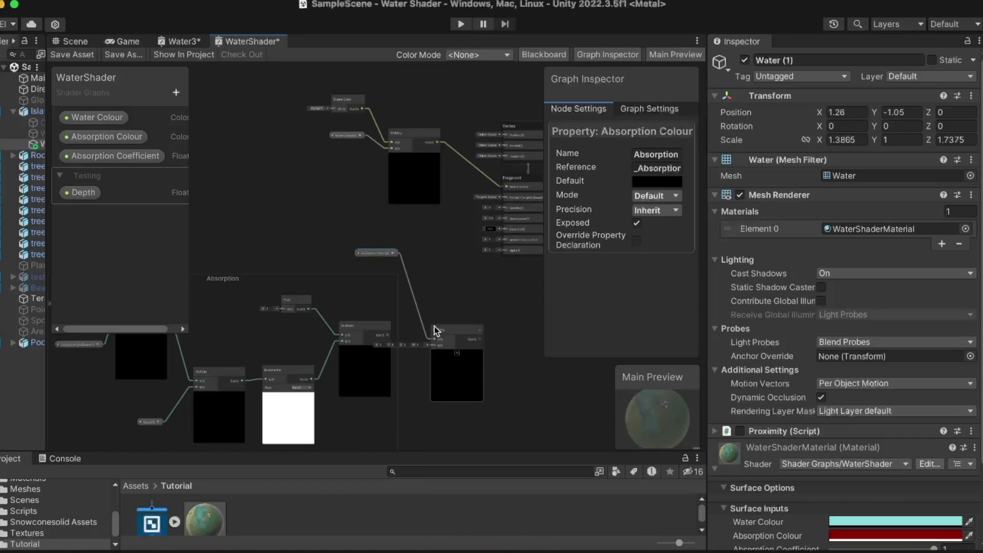
pyautogui.moveTo(390, 340); pyautogui.dragTo(438, 267)
# - Move the Absorption group with its Absorption Colour and Multiply nodes closer to the Scene Color nodes
pyautogui.scroll(-3, 471, 359)
pyautogui.scroll(-1, 476, 392)
pyautogui.moveTo(218, 282); pyautogui.dragTo(471, 444)
pyautogui.moveTo(451, 310); pyautogui.dragTo(379, 289)
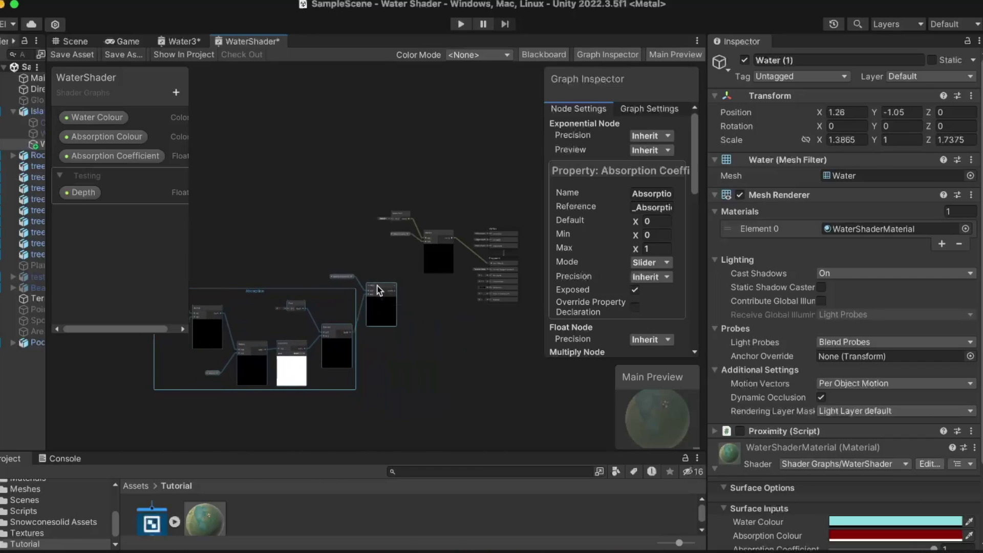
# - Delete the Multiply node that combines Scene Color with Water Colour
pyautogui.scroll(2, 383, 288)
pyautogui.scroll(5, 411, 223)
pyautogui.moveTo(391, 252); pyautogui.dragTo(228, 272, button='middle')
pyautogui.rightClick(377, 285)
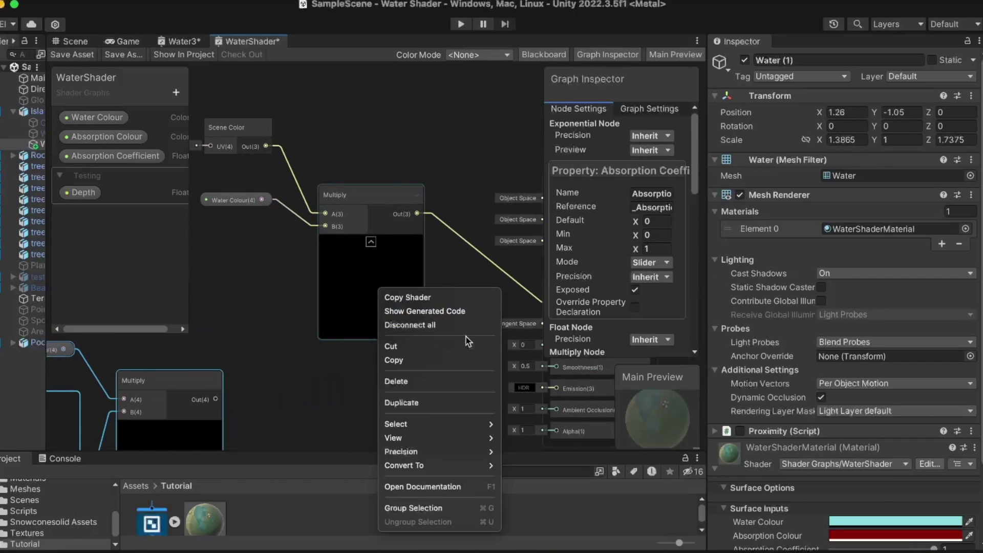
pyautogui.click(452, 383)
# - Create a Subtract node with Scene Color as input A and the Absorption Colour Multiply output as input B
pyautogui.moveTo(266, 148); pyautogui.dragTo(317, 323)
pyautogui.write('sub')
pyautogui.press('Return')
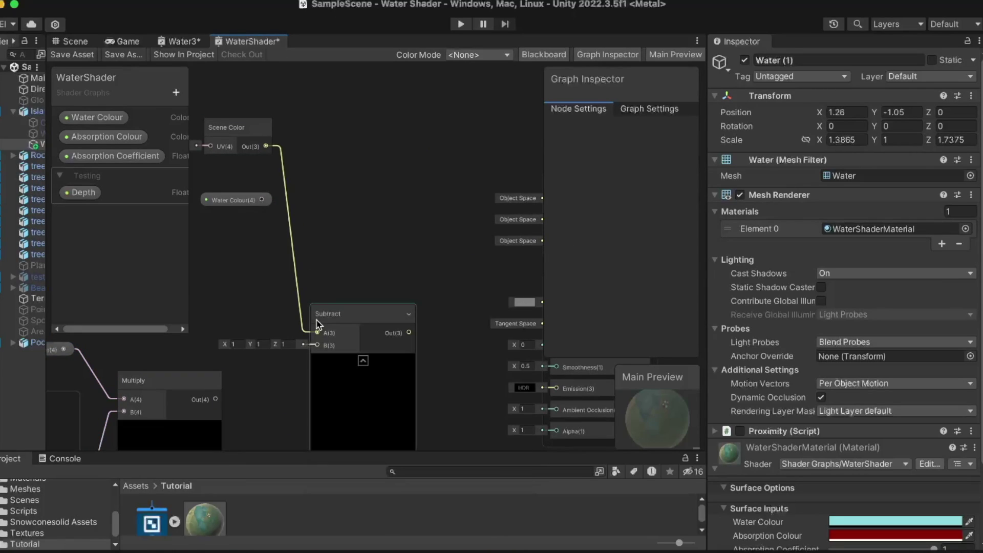
pyautogui.moveTo(216, 399); pyautogui.dragTo(316, 306)
# - Connect the Scene Color Subtract output to the Fragment block's Base Color
pyautogui.moveTo(443, 380); pyautogui.dragTo(254, 389, button='middle')
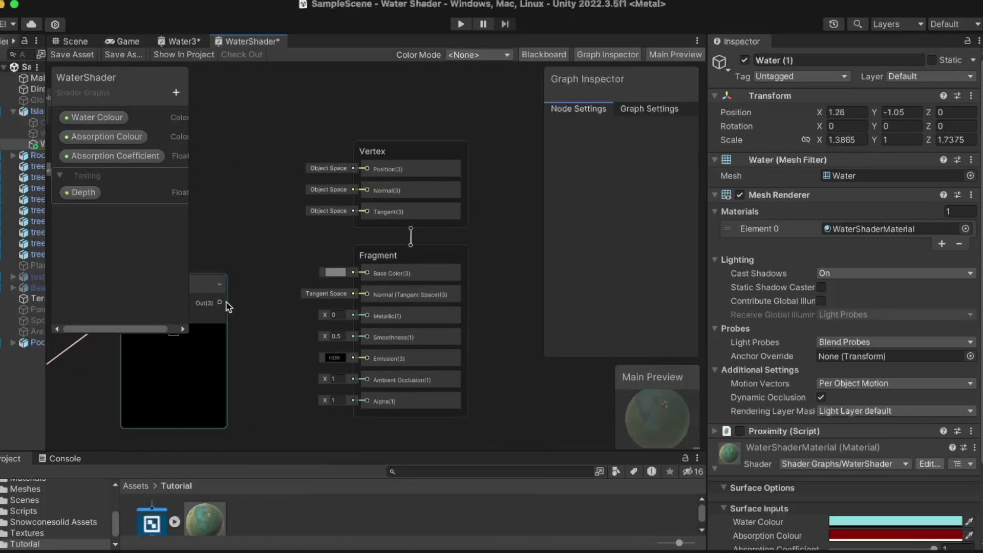
pyautogui.moveTo(221, 303); pyautogui.dragTo(371, 272)
pyautogui.moveTo(326, 266); pyautogui.dragTo(425, 273, button='middle')
pyautogui.scroll(-3, 409, 280)
pyautogui.moveTo(296, 224); pyautogui.dragTo(367, 248, button='middle')
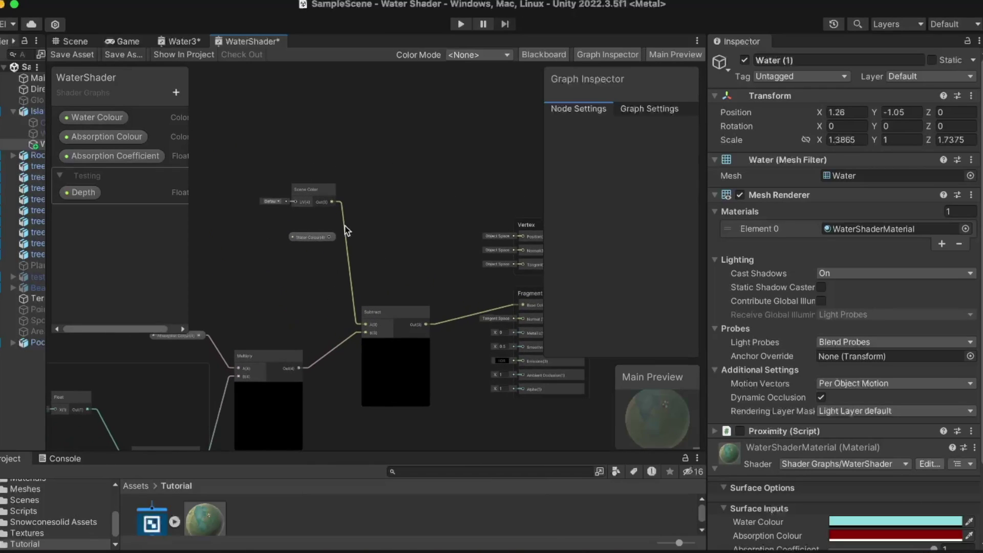
# - Test the water's look in the Scene view by varying the material's Absorption Coefficient and Depth
pyautogui.click(75, 41)
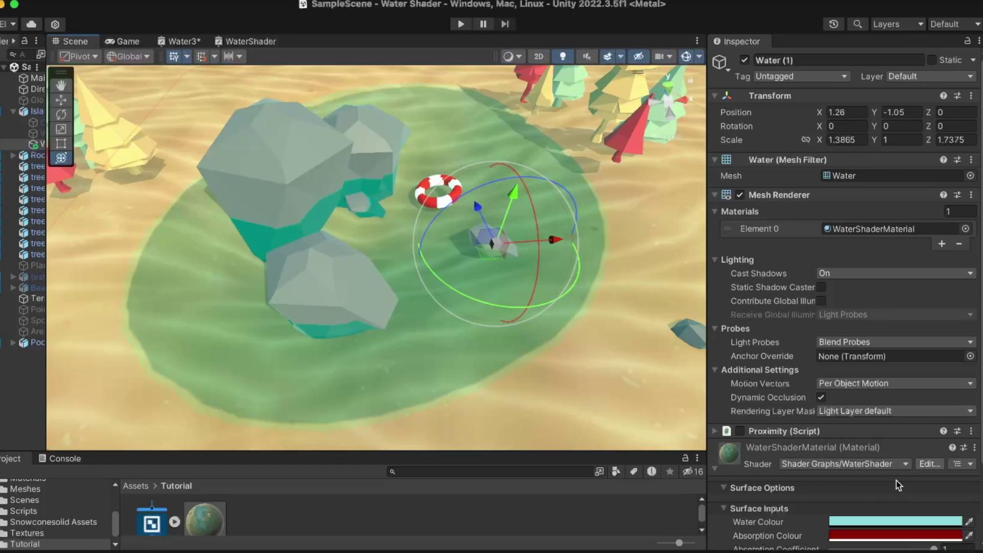
pyautogui.scroll(-4, 897, 485)
pyautogui.moveTo(935, 458); pyautogui.dragTo(822, 478)
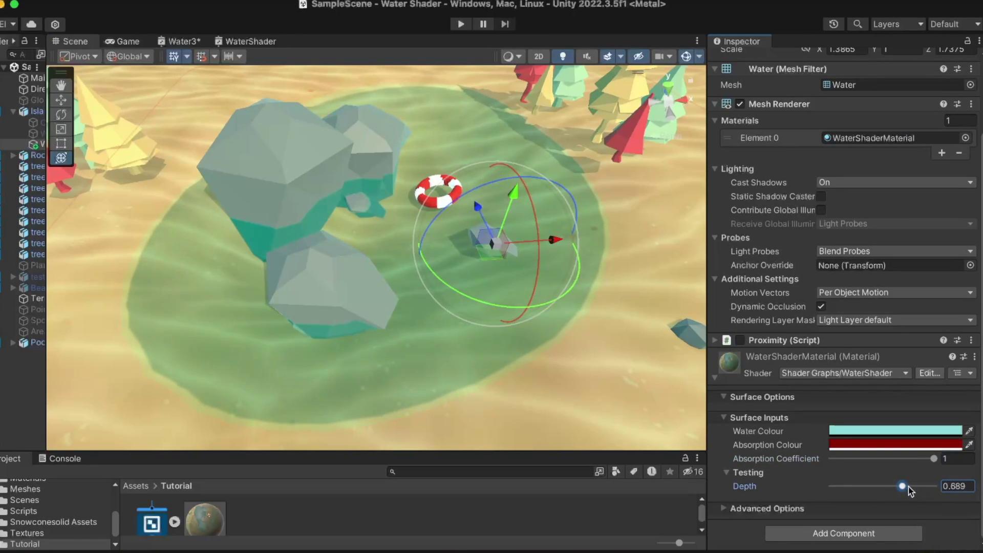
# - Change the material's Absorption Colour to a muted green, hexadecimal 6DA46A
pyautogui.click(905, 446)
pyautogui.moveTo(905, 330)
pyautogui.mouseDown()
pyautogui.moveTo(915, 316)
pyautogui.moveTo(931, 332)
pyautogui.moveTo(936, 325)
pyautogui.moveTo(933, 359)
pyautogui.moveTo(906, 361)
pyautogui.moveTo(892, 351)
pyautogui.moveTo(898, 337)
pyautogui.mouseUp()
pyautogui.moveTo(873, 401); pyautogui.dragTo(861, 284)
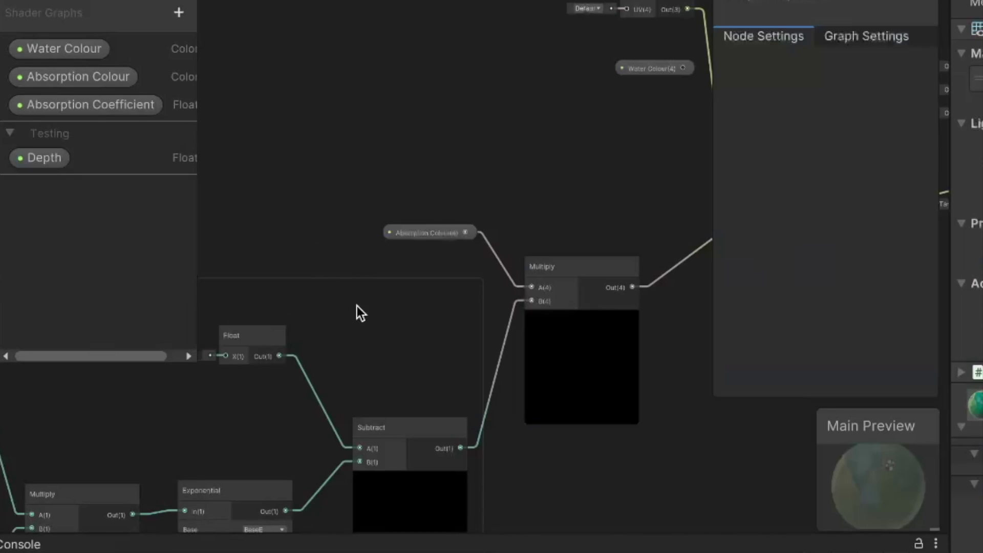
# - Return to the shader graph and add a Color node above the Absorption Colour node
pyautogui.moveTo(358, 306); pyautogui.dragTo(389, 326, button='middle')
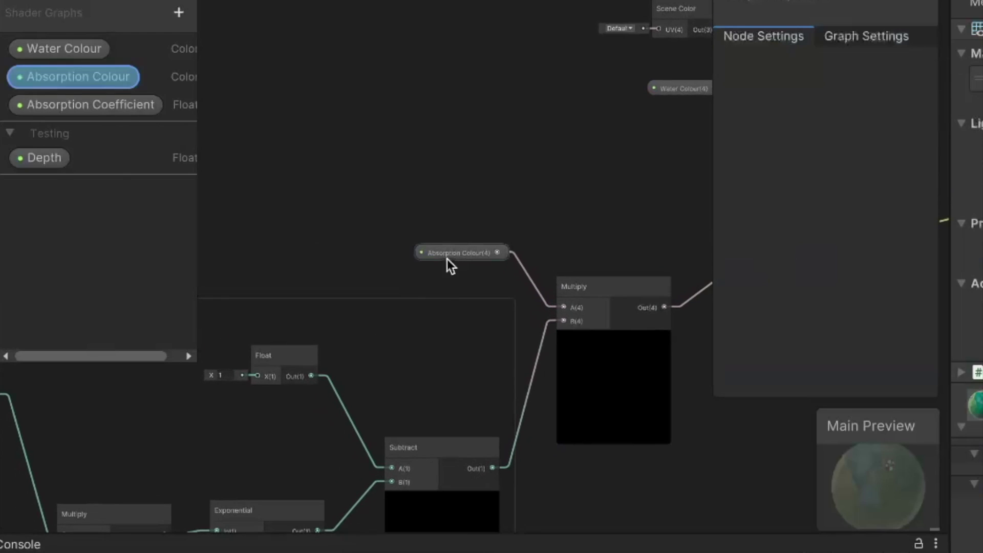
pyautogui.moveTo(447, 259); pyautogui.dragTo(445, 235)
pyautogui.moveTo(449, 157); pyautogui.dragTo(476, 183, button='middle')
pyautogui.rightClick(475, 184)
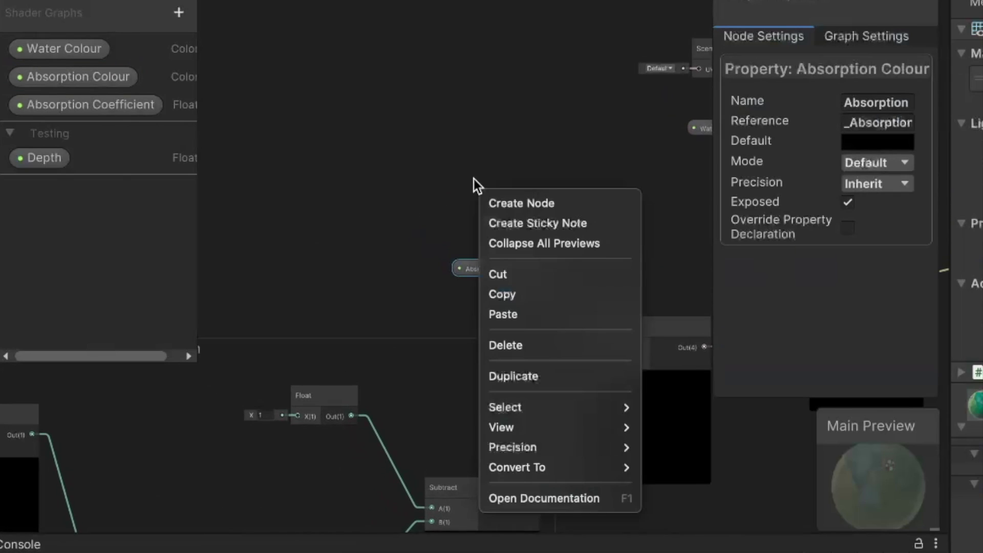
pyautogui.click(508, 204)
pyautogui.write('colo')
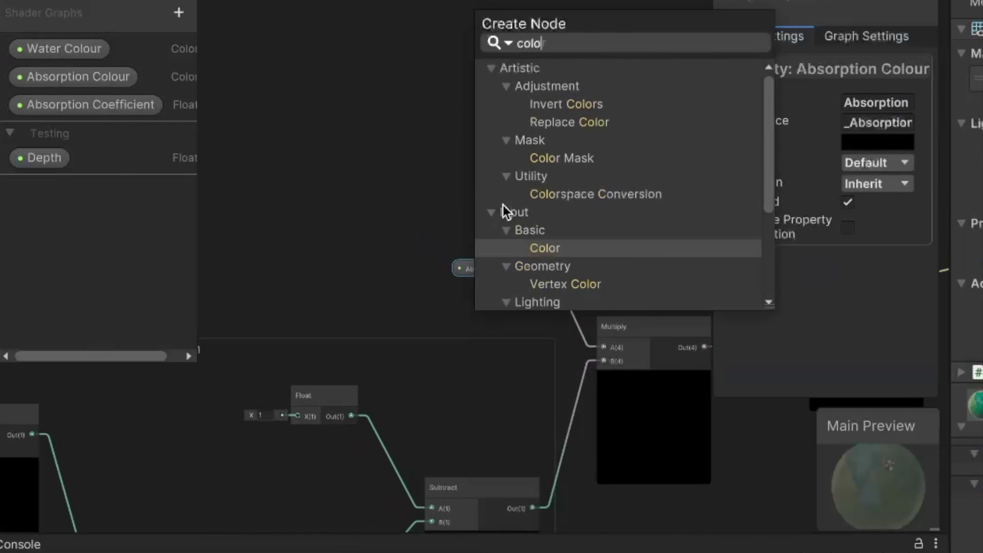
pyautogui.click(659, 246)
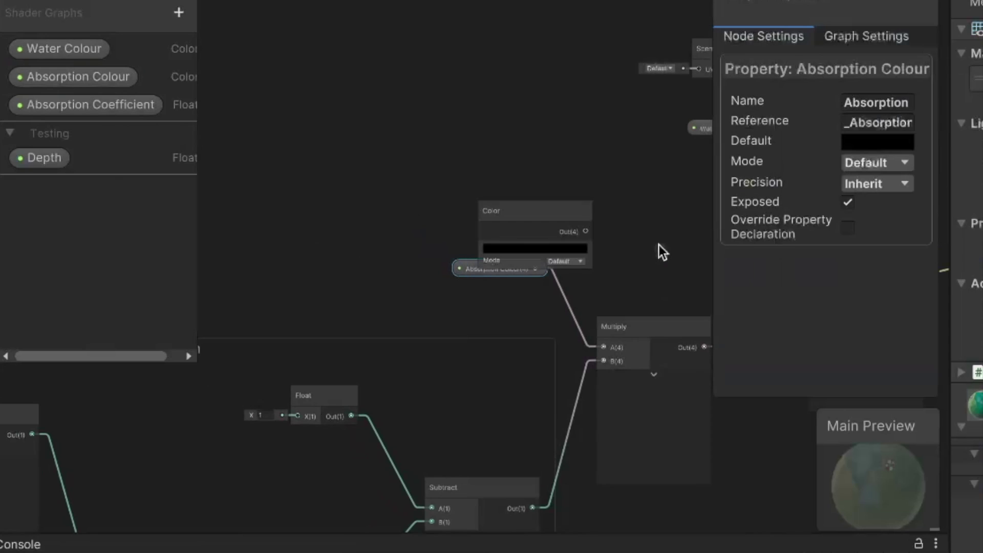
pyautogui.moveTo(565, 210); pyautogui.dragTo(438, 102)
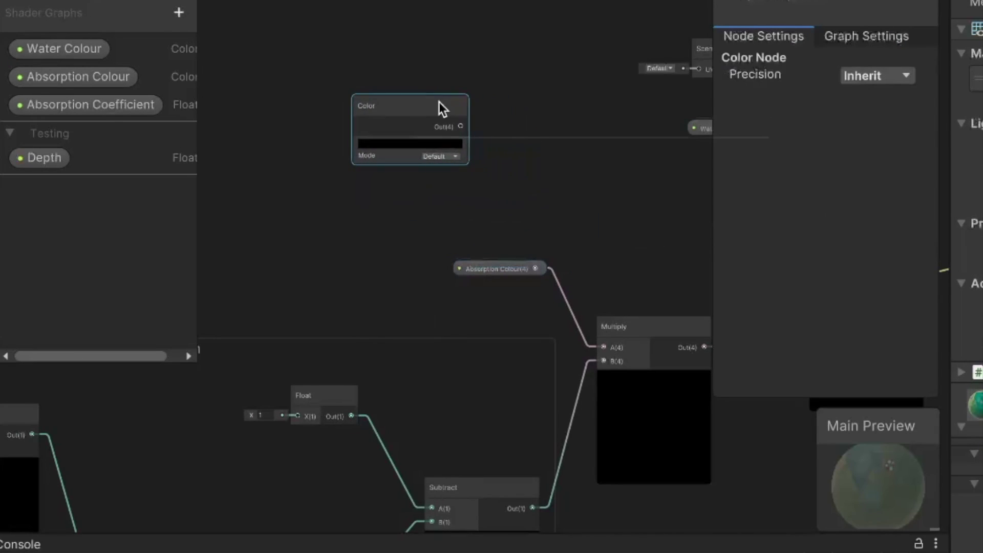
# - Set the new Color node's colour to white
pyautogui.click(452, 145)
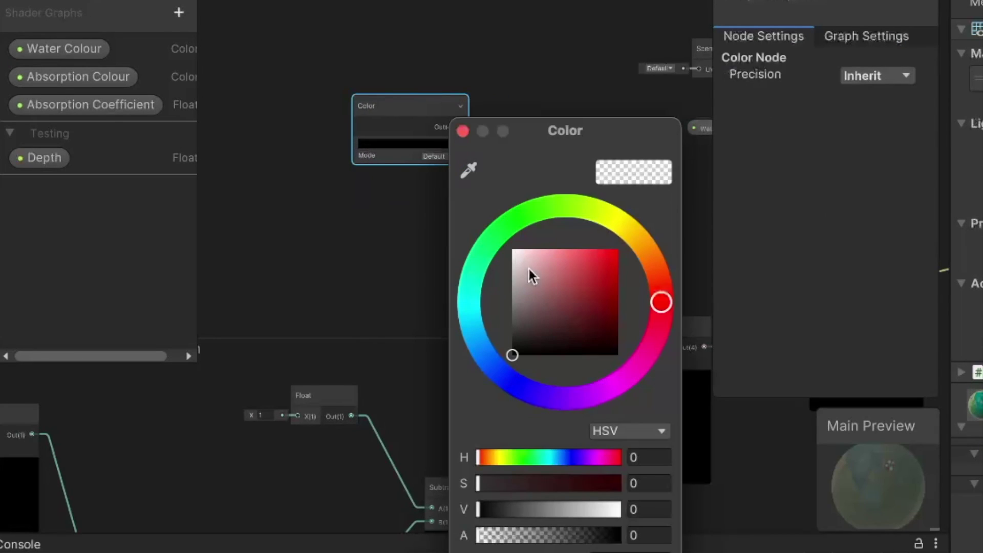
pyautogui.moveTo(529, 269); pyautogui.dragTo(440, 185)
pyautogui.click(292, 255)
# - Create a Subtract node with the white Color as input A and the Water Colour property as input B
pyautogui.moveTo(452, 127); pyautogui.dragTo(467, 162)
pyautogui.write('sub')
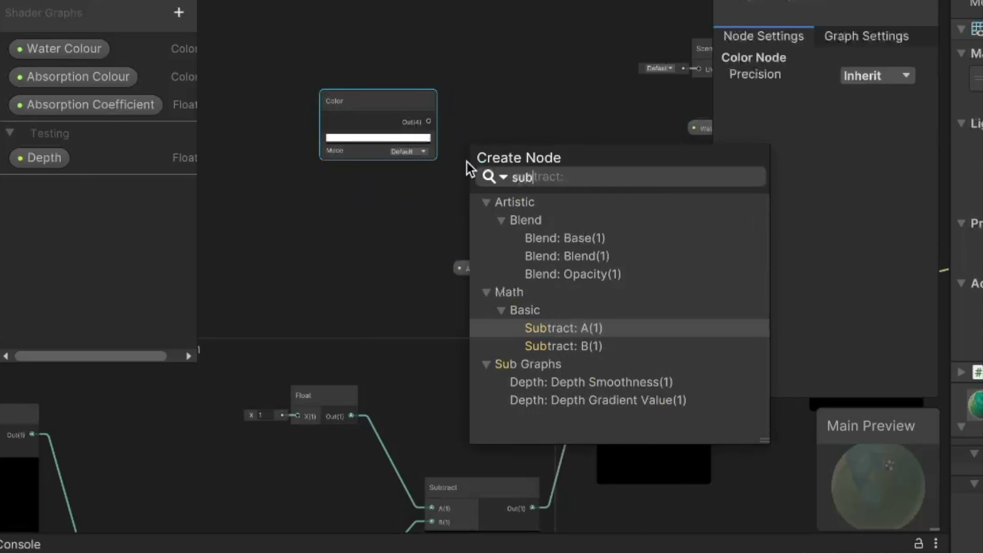
pyautogui.press('Return')
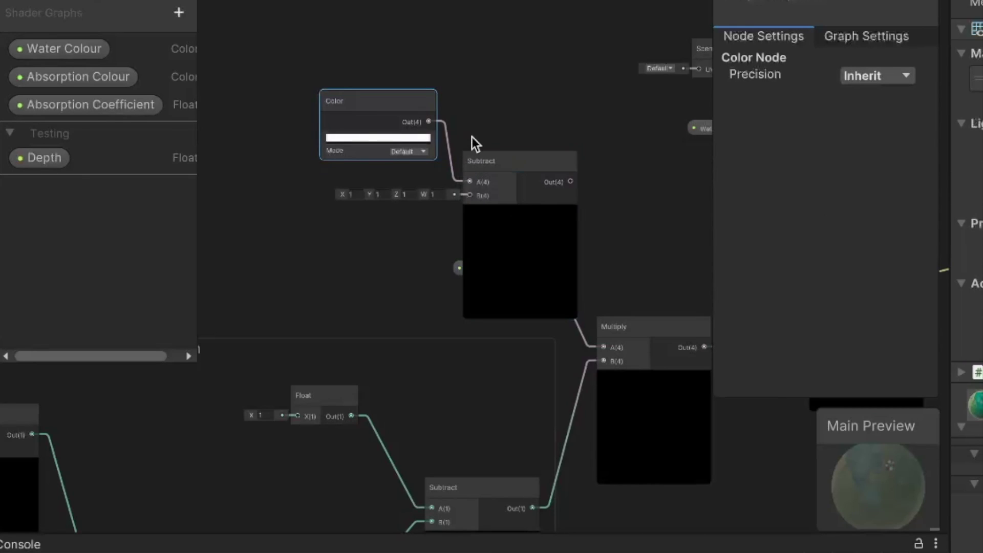
pyautogui.moveTo(413, 95); pyautogui.dragTo(414, 70)
pyautogui.moveTo(500, 158); pyautogui.dragTo(524, 121)
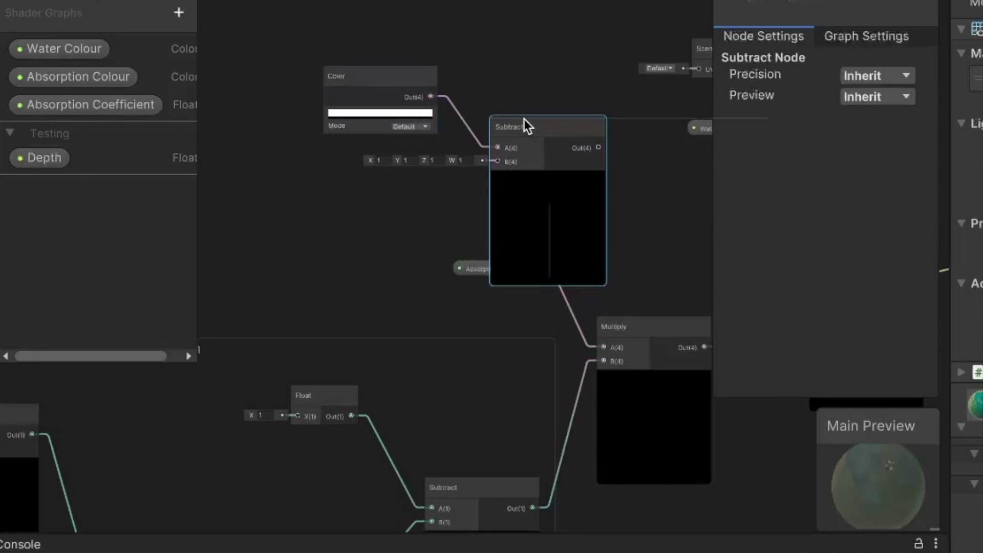
pyautogui.moveTo(61, 48); pyautogui.dragTo(490, 164)
# - Delete the Absorption Colour node and connect the new Subtract output to the Multiply node's A input in its place
pyautogui.rightClick(469, 269)
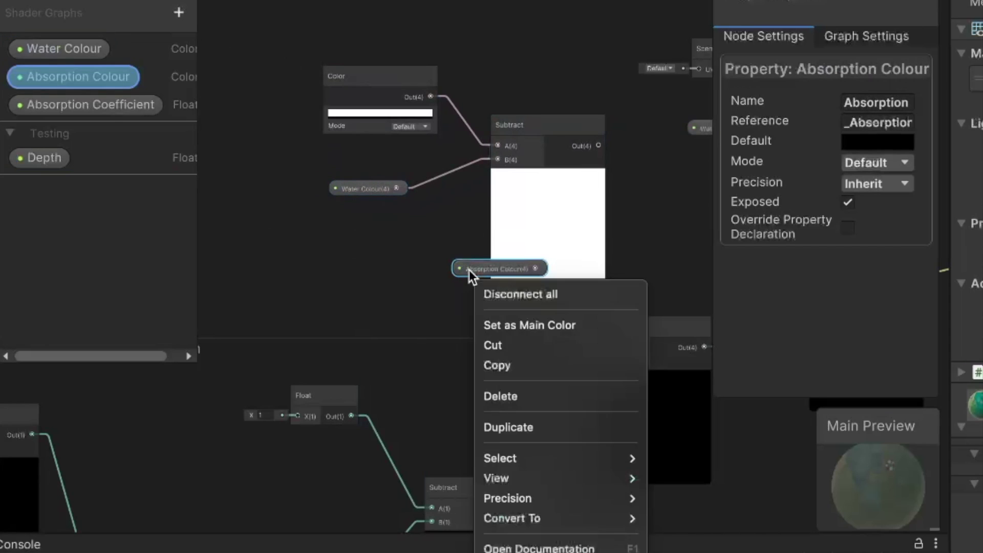
pyautogui.click(533, 399)
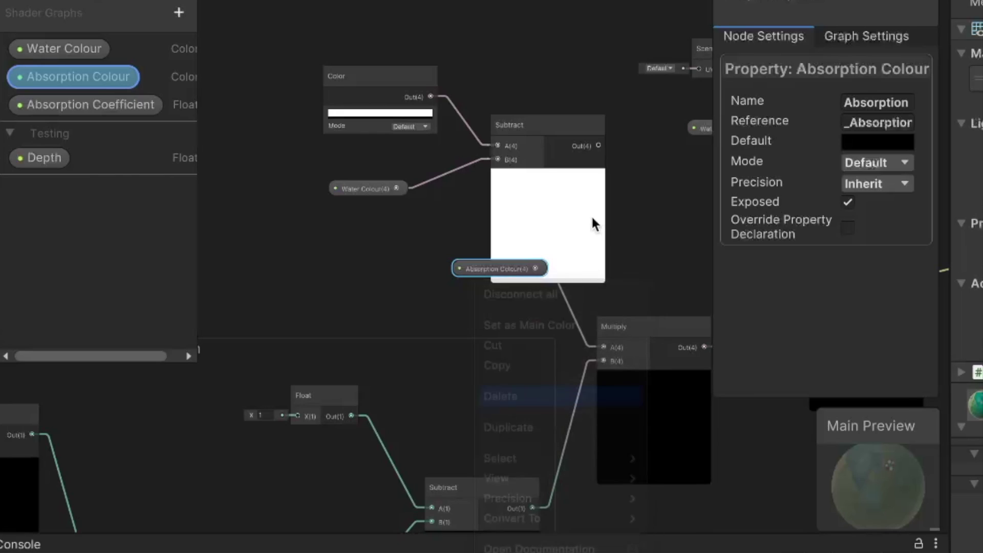
pyautogui.moveTo(548, 128); pyautogui.dragTo(607, 349)
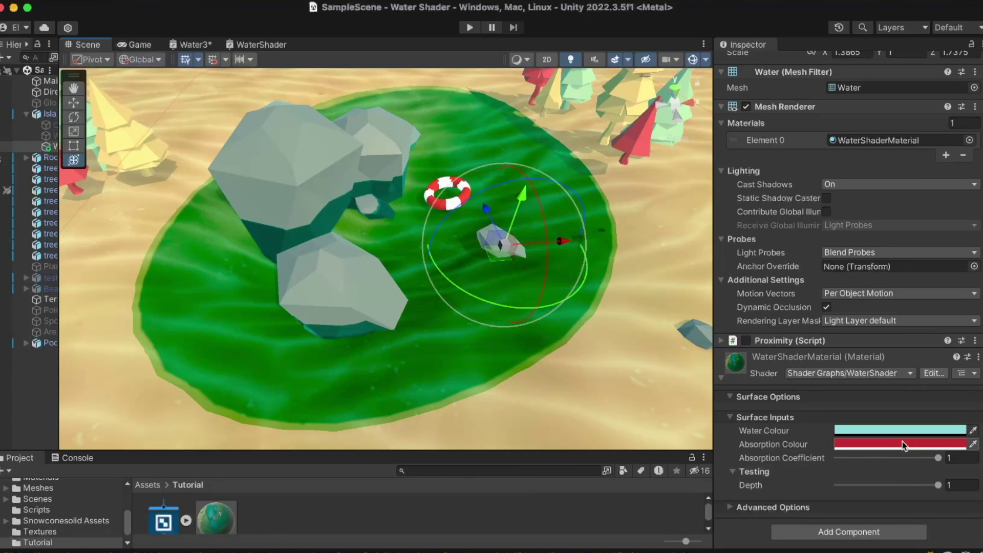
# - Adjust the Water Colour of the WaterShaderMaterial to a different shade
pyautogui.click(898, 431)
pyautogui.moveTo(913, 332)
pyautogui.mouseDown()
pyautogui.moveTo(917, 354)
pyautogui.moveTo(886, 313)
pyautogui.moveTo(936, 328)
pyautogui.moveTo(943, 314)
pyautogui.moveTo(888, 309)
pyautogui.moveTo(912, 311)
pyautogui.mouseUp()
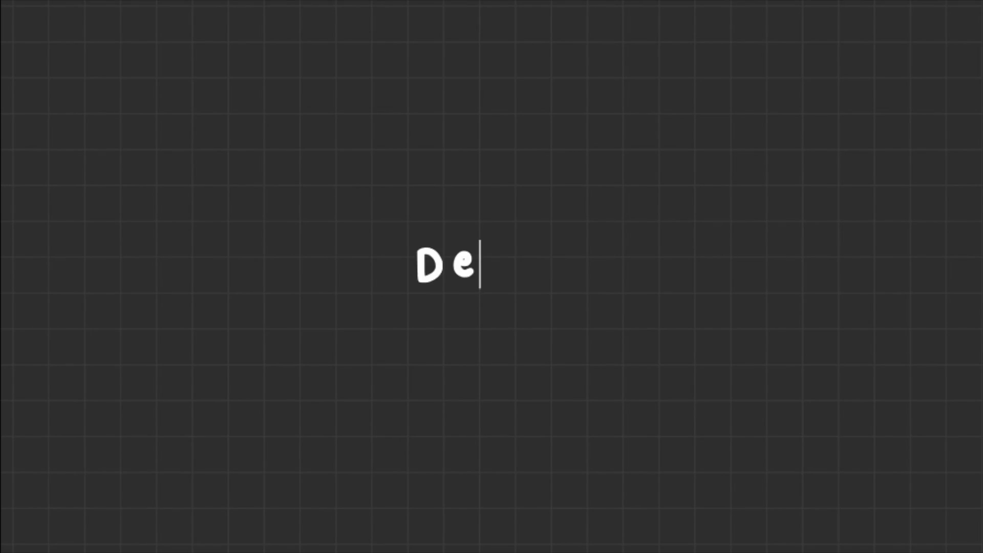